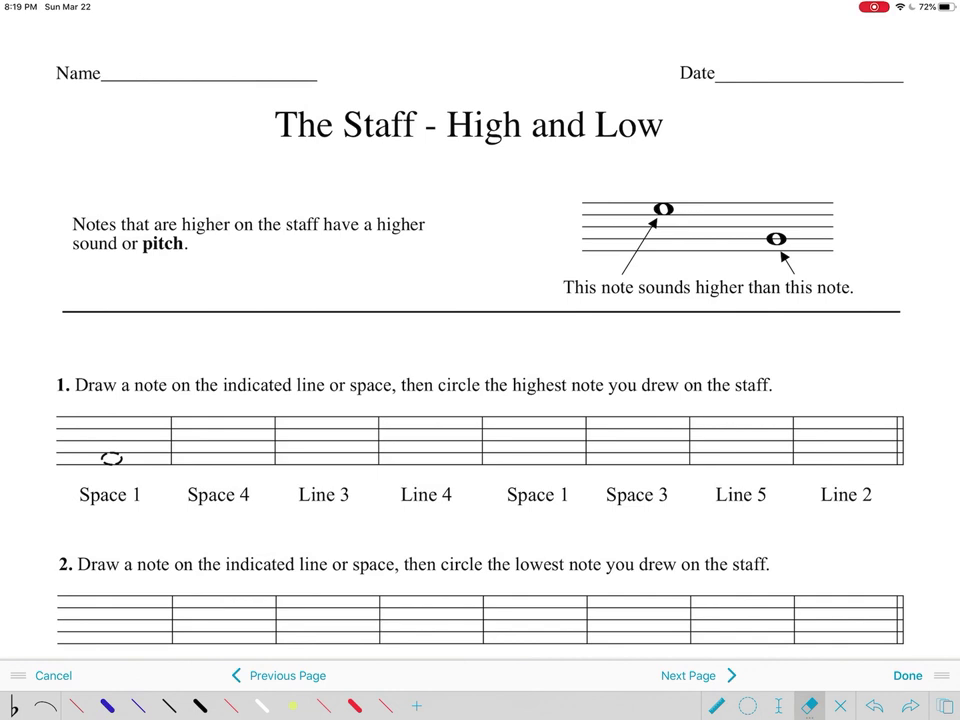
# Handwrite the name on the Name line with the thin black pen.
pyautogui.click(169, 706)
pyautogui.moveTo(117, 82)
pyautogui.mouseDown()
pyautogui.moveTo(143, 62)
pyautogui.moveTo(177, 60)
pyautogui.moveTo(232, 60)
pyautogui.moveTo(276, 80)
pyautogui.mouseUp()
pyautogui.moveTo(287, 50); pyautogui.dragTo(285, 80)
pyautogui.moveTo(285, 72); pyautogui.dragTo(308, 78)
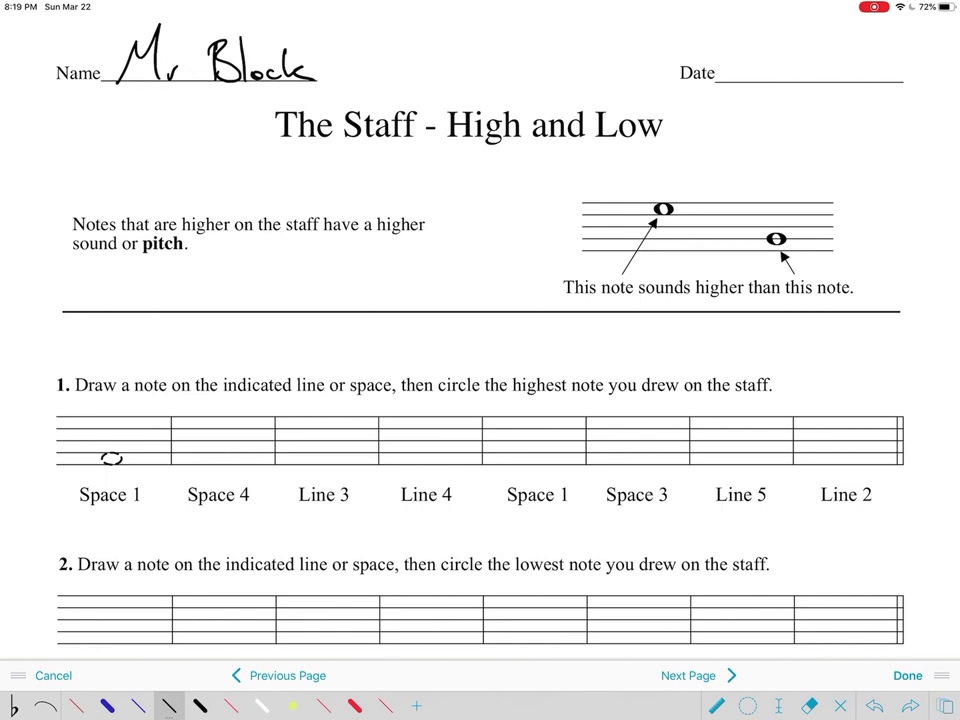
# Bracket the Date line and draw an asterisk beside the higher-pitch sentence.
pyautogui.moveTo(738, 40); pyautogui.dragTo(740, 76)
pyautogui.moveTo(898, 38); pyautogui.dragTo(888, 80)
pyautogui.moveTo(41, 207)
pyautogui.mouseDown()
pyautogui.moveTo(39, 231)
pyautogui.moveTo(56, 226)
pyautogui.mouseUp()
pyautogui.moveTo(32, 227); pyautogui.dragTo(56, 212)
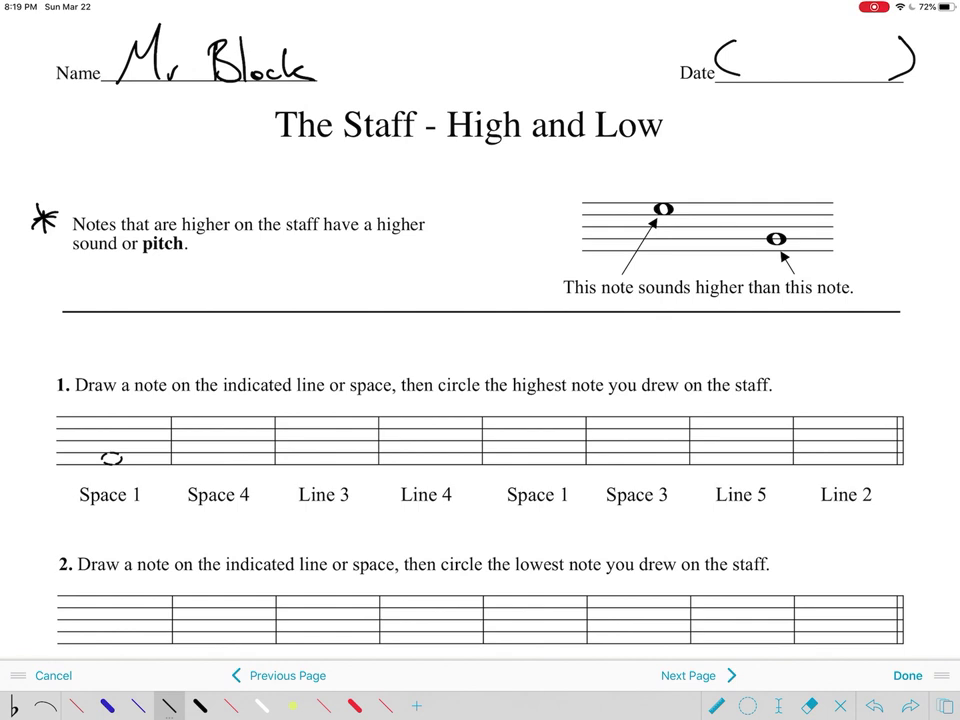
# Asterisk the 'This note sounds higher' caption and check-mark the higher whole note.
pyautogui.moveTo(534, 276); pyautogui.dragTo(533, 298)
pyautogui.moveTo(520, 290)
pyautogui.mouseDown()
pyautogui.moveTo(550, 283)
pyautogui.moveTo(548, 296)
pyautogui.mouseUp()
pyautogui.moveTo(659, 170)
pyautogui.mouseDown()
pyautogui.moveTo(664, 190)
pyautogui.moveTo(678, 146)
pyautogui.mouseUp()
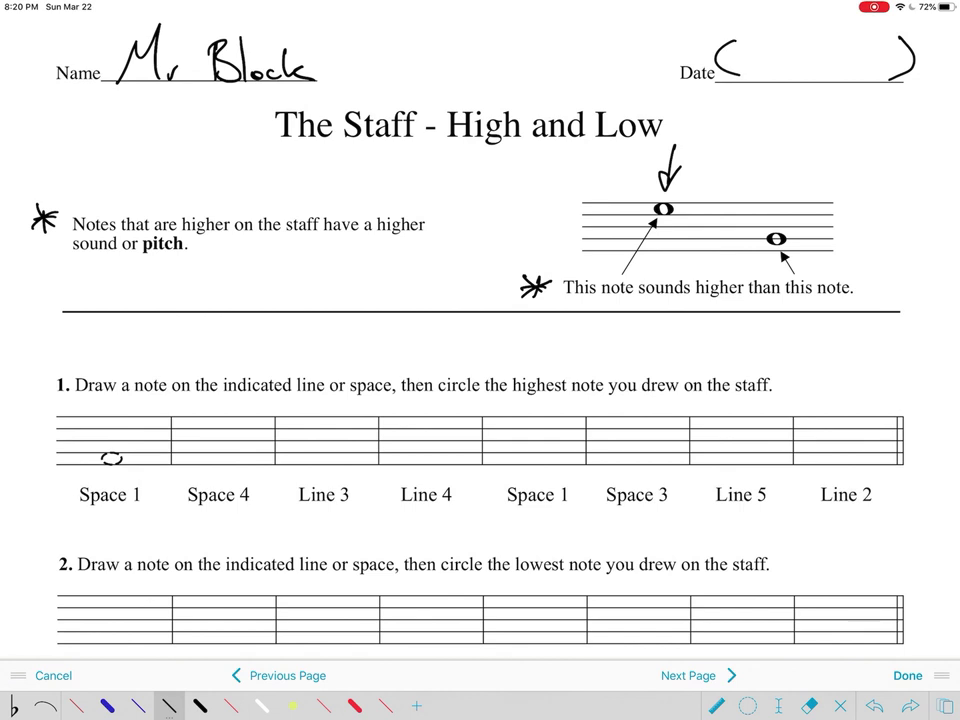
# Star exercise 1 and underline its note-drawing instruction in blue.
pyautogui.moveTo(36, 367)
pyautogui.mouseDown()
pyautogui.moveTo(36, 389)
pyautogui.moveTo(50, 388)
pyautogui.mouseUp()
pyautogui.moveTo(48, 368)
pyautogui.mouseDown()
pyautogui.moveTo(24, 390)
pyautogui.moveTo(52, 378)
pyautogui.mouseUp()
pyautogui.click(138, 706)
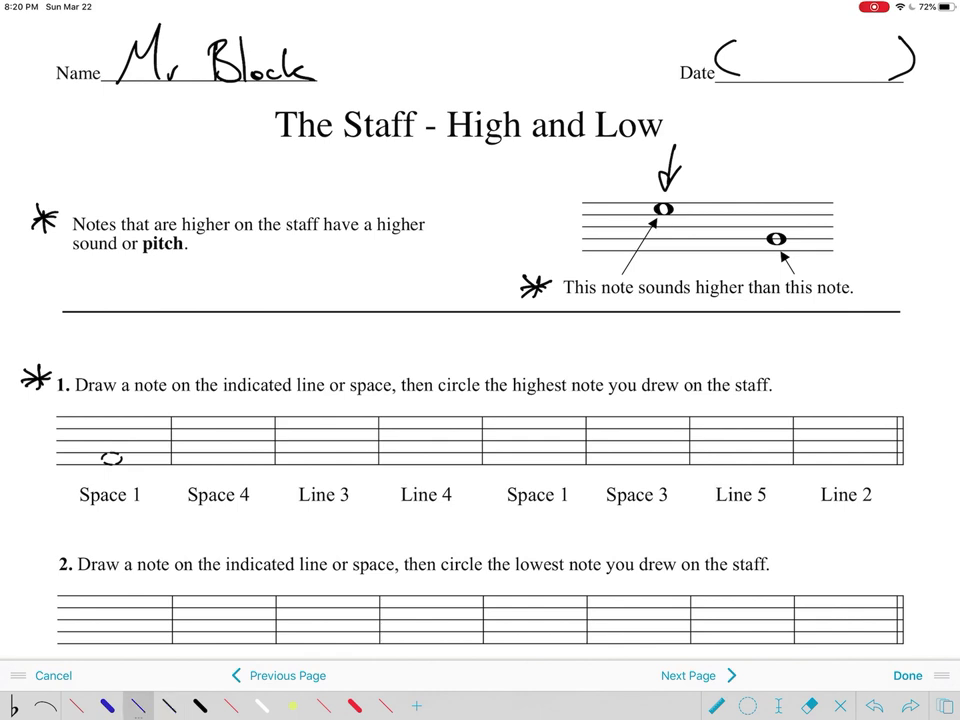
pyautogui.moveTo(62, 398); pyautogui.dragTo(390, 398)
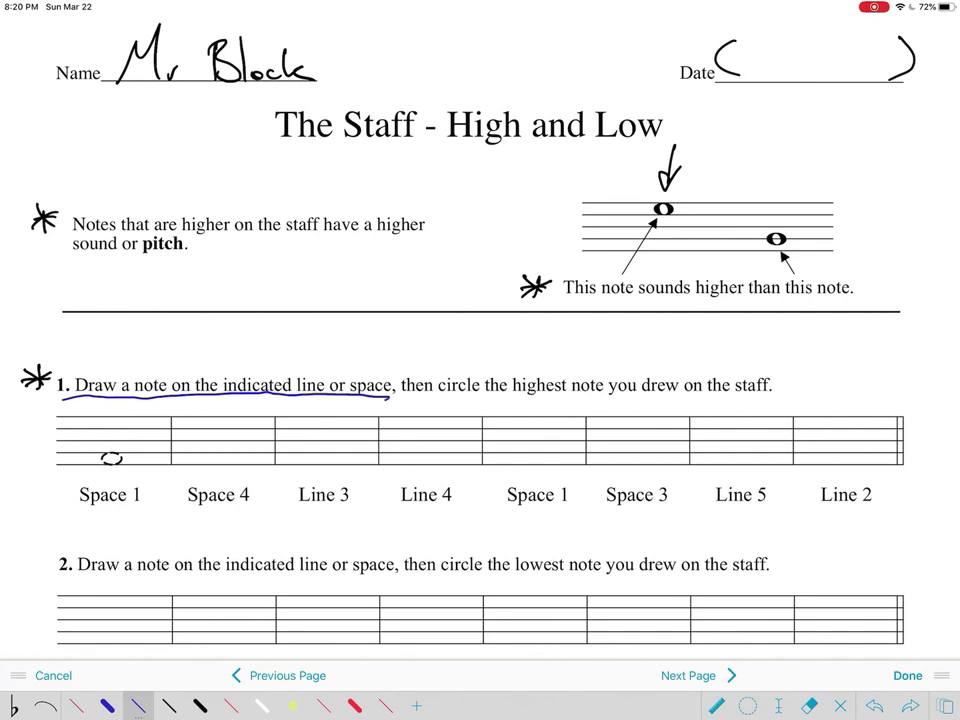
# Underline the circle-the-highest-note clause in red, add a red arrow at Space 1, then return to black ink.
pyautogui.click(323, 706)
pyautogui.moveTo(436, 400); pyautogui.dragTo(772, 396)
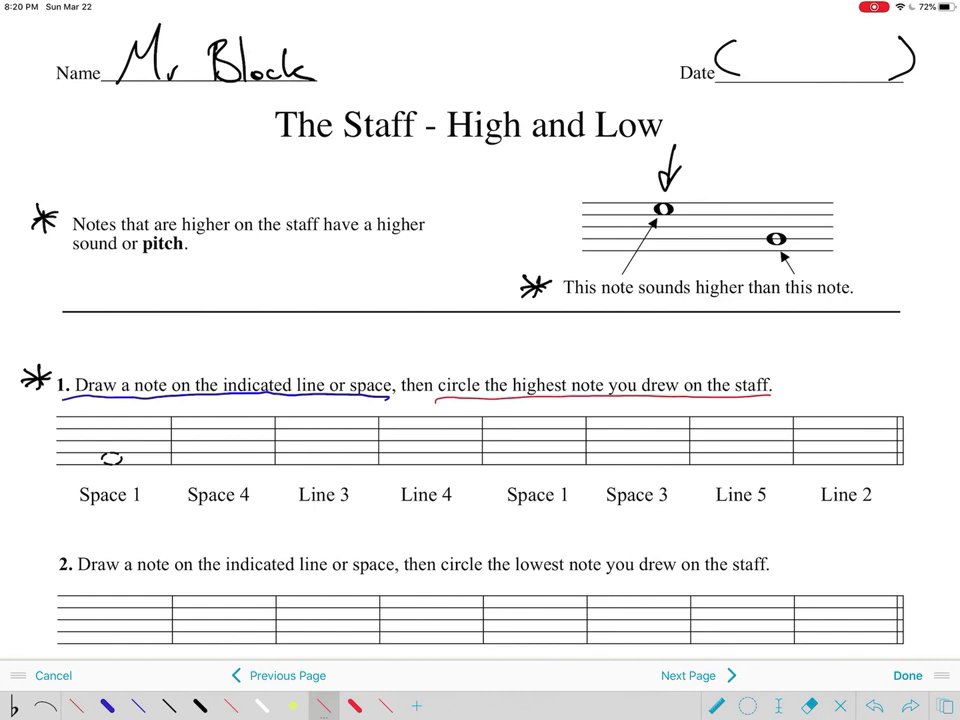
pyautogui.moveTo(37, 509); pyautogui.dragTo(59, 497)
pyautogui.click(170, 706)
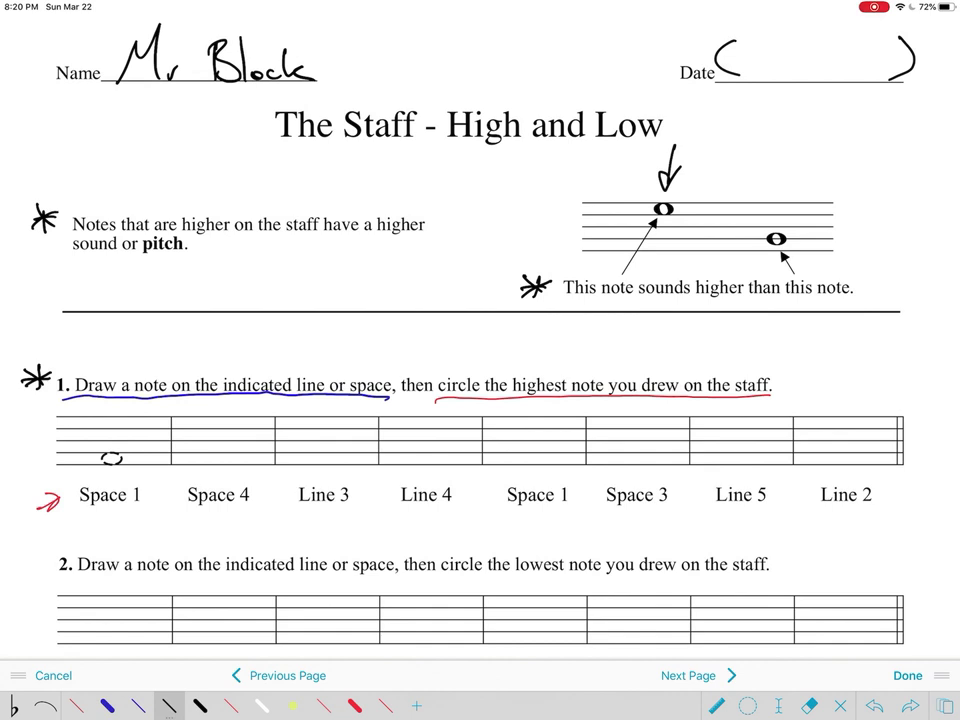
pyautogui.scroll(5, 150, 440)
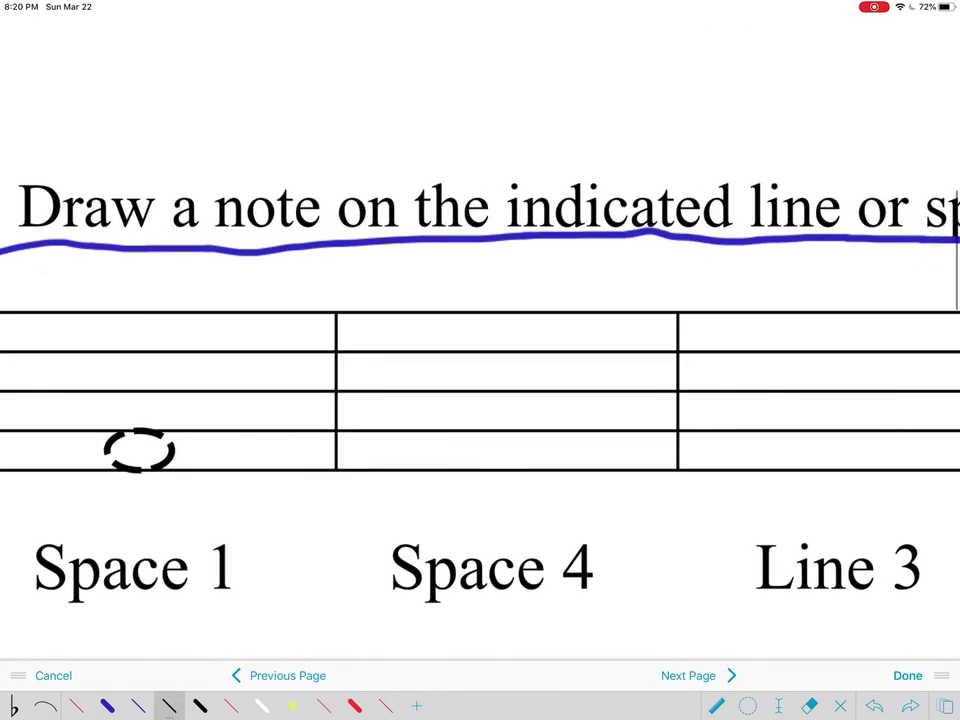
# Trace the dashed Space 1 note as a hollow whole note, undoing the trial fill and extra notes.
pyautogui.moveTo(160, 434)
pyautogui.mouseDown()
pyautogui.moveTo(134, 431)
pyautogui.moveTo(106, 450)
pyautogui.moveTo(136, 469)
pyautogui.moveTo(174, 460)
pyautogui.moveTo(160, 434)
pyautogui.mouseUp()
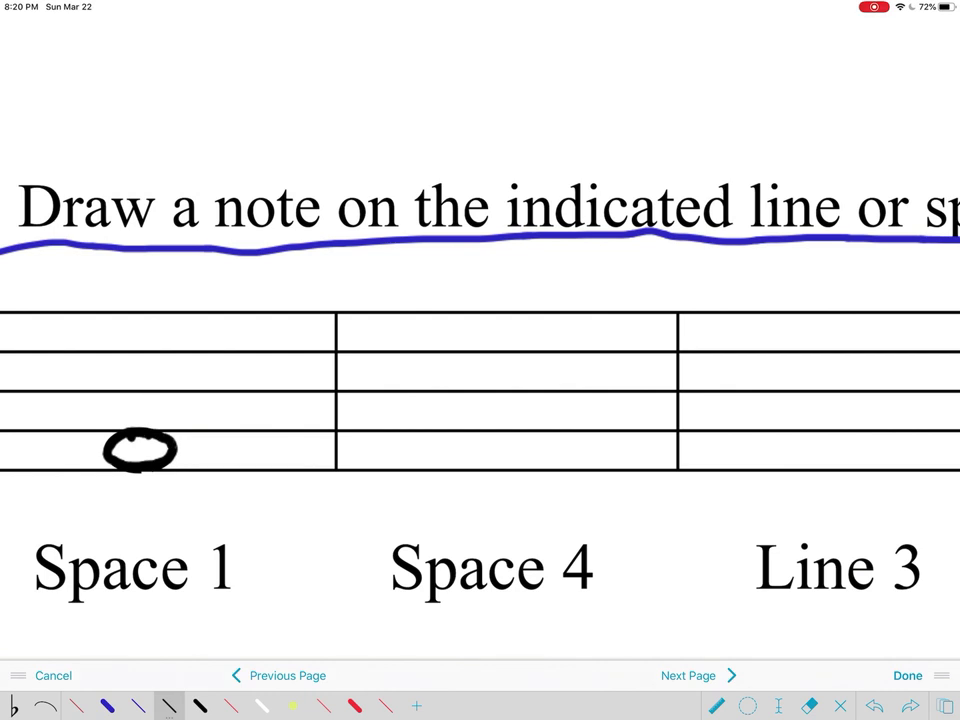
pyautogui.moveTo(115, 445); pyautogui.dragTo(170, 447)
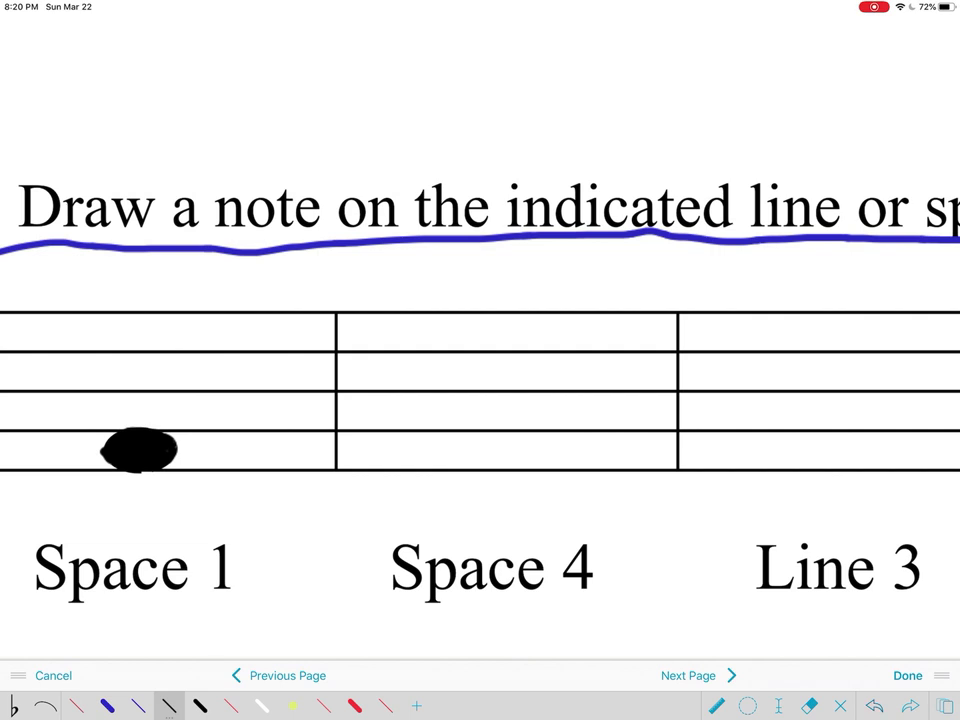
pyautogui.hotkey('ctrl', 'z')
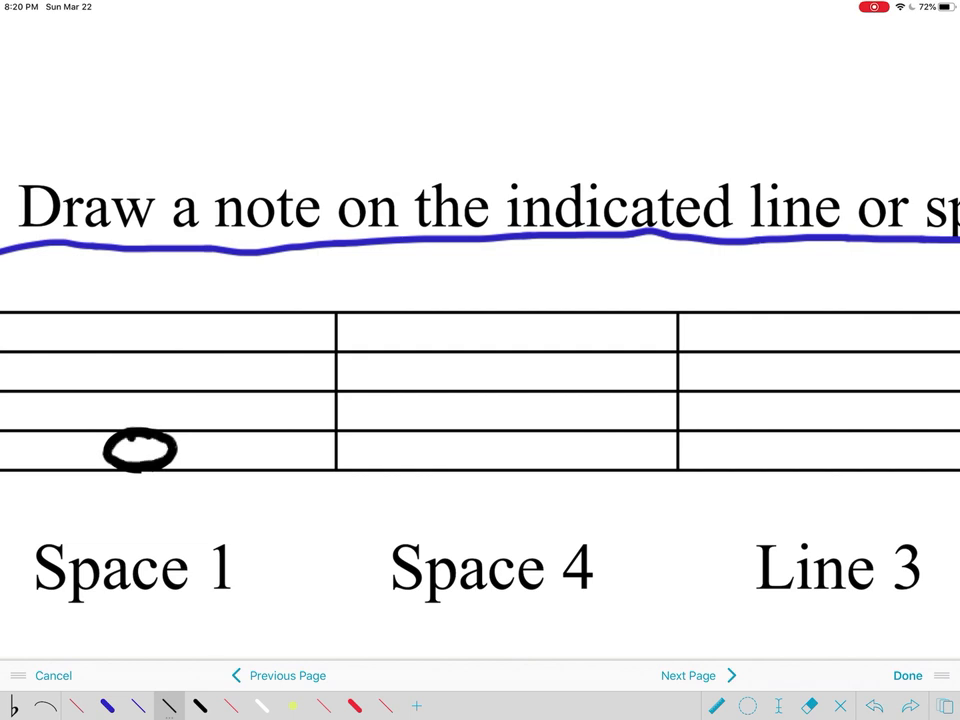
pyautogui.moveTo(265, 440)
pyautogui.mouseDown()
pyautogui.moveTo(245, 460)
pyautogui.moveTo(283, 438)
pyautogui.moveTo(267, 447)
pyautogui.mouseUp()
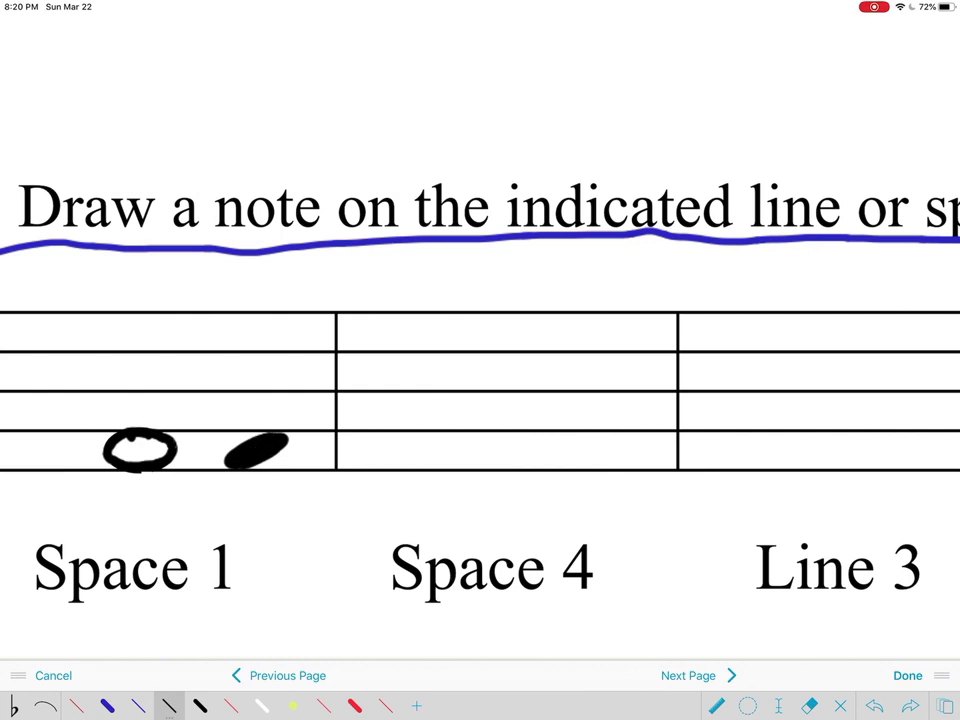
pyautogui.moveTo(228, 455); pyautogui.dragTo(286, 442)
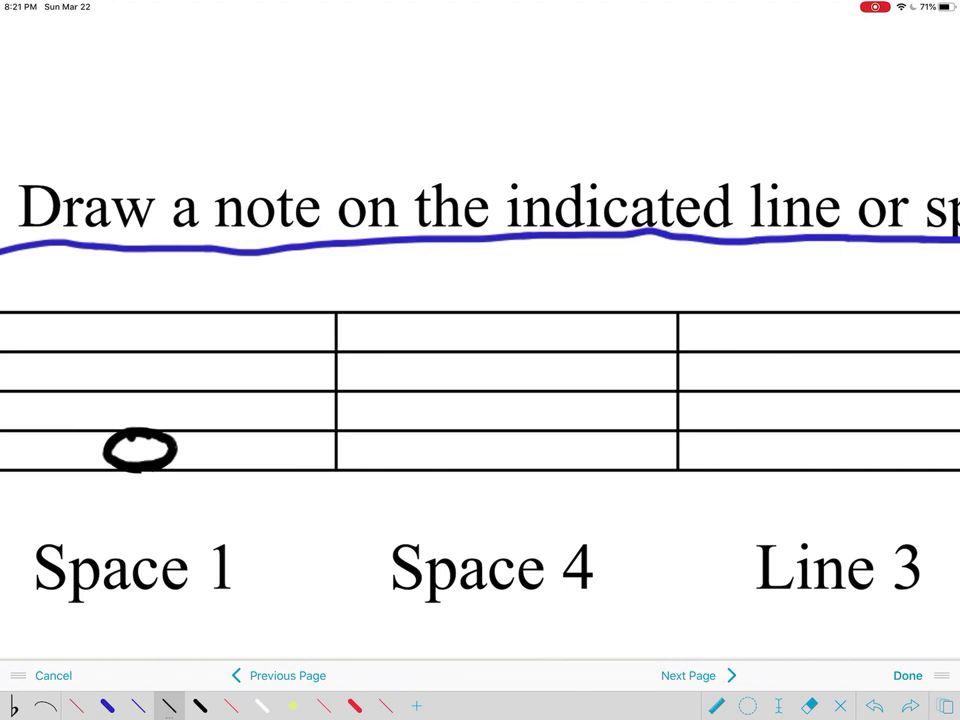
pyautogui.moveTo(304, 433)
pyautogui.mouseDown()
pyautogui.moveTo(242, 444)
pyautogui.moveTo(304, 462)
pyautogui.moveTo(306, 440)
pyautogui.moveTo(290, 430)
pyautogui.mouseUp()
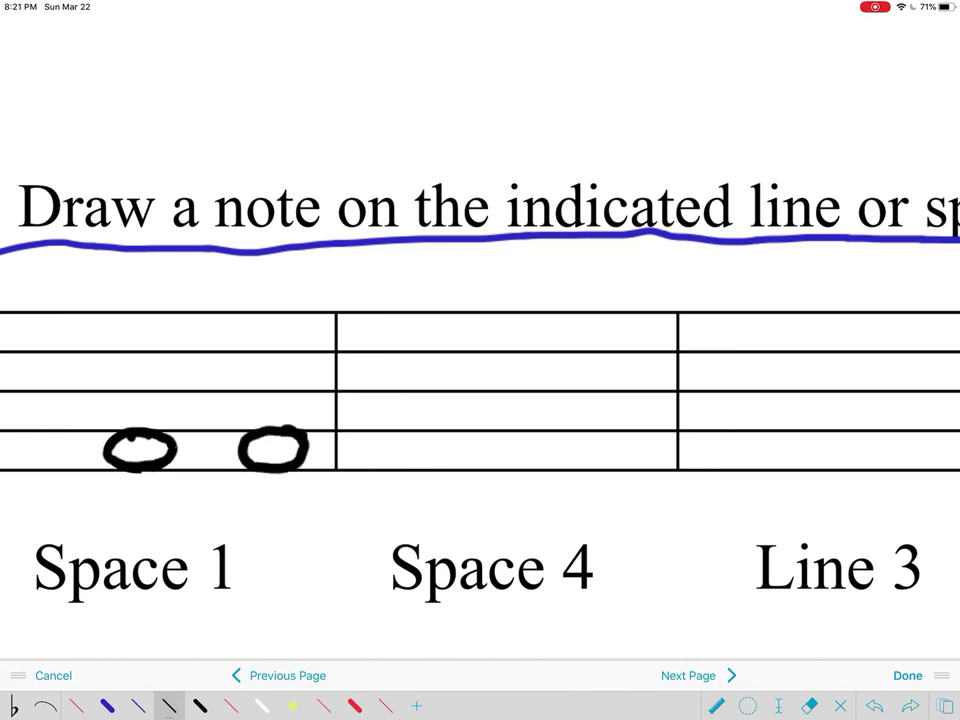
pyautogui.click(874, 706)
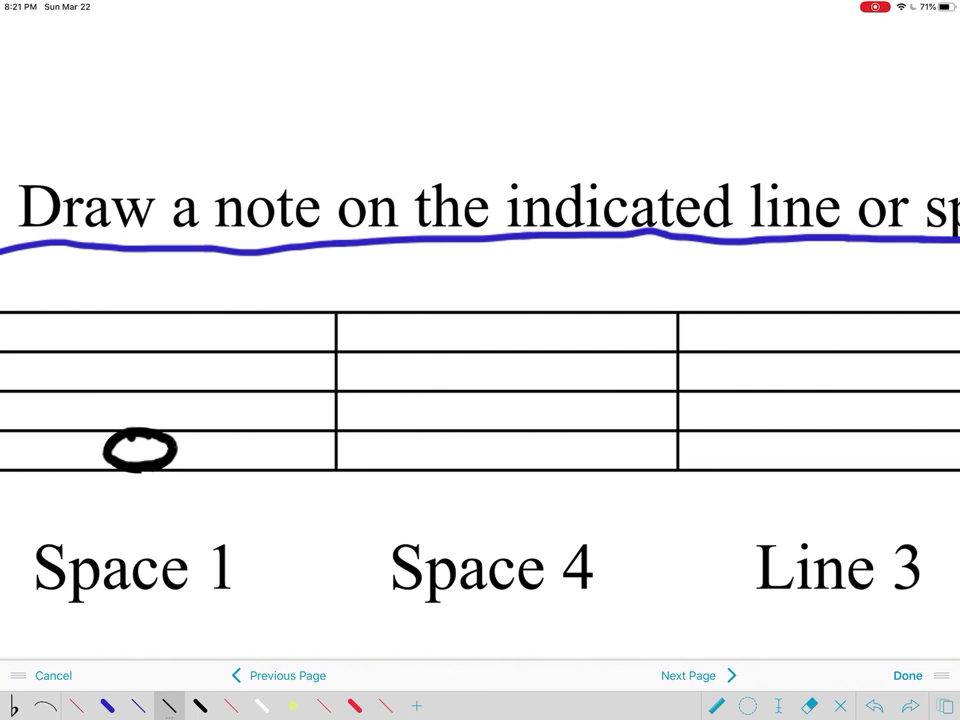
pyautogui.scroll(-5, 480, 390)
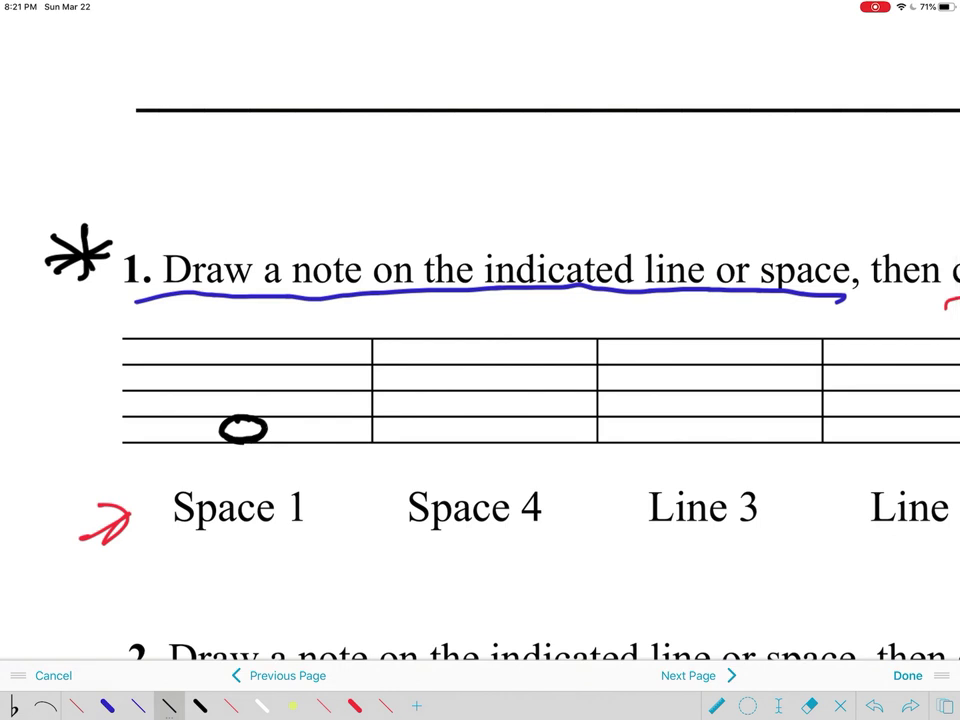
# Dot-count up to space 4 and draw a whole note there.
pyautogui.click(402, 430)
pyautogui.click(402, 403)
pyautogui.click(401, 377)
pyautogui.click(400, 349)
pyautogui.moveTo(500, 339); pyautogui.dragTo(497, 340)
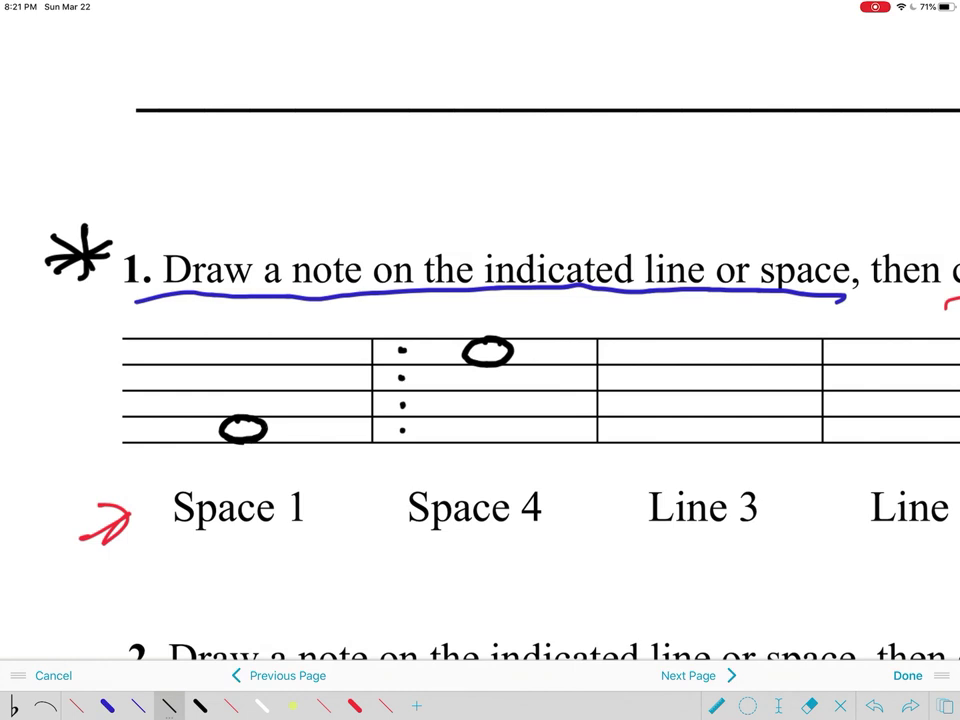
# Dot-count up to line 3, draw a whole note on it, and undo the extra note.
pyautogui.click(622, 443)
pyautogui.click(622, 391)
pyautogui.click(622, 417)
pyautogui.click(622, 391)
pyautogui.moveTo(720, 380)
pyautogui.mouseDown()
pyautogui.moveTo(690, 393)
pyautogui.moveTo(715, 404)
pyautogui.moveTo(728, 388)
pyautogui.moveTo(709, 377)
pyautogui.mouseUp()
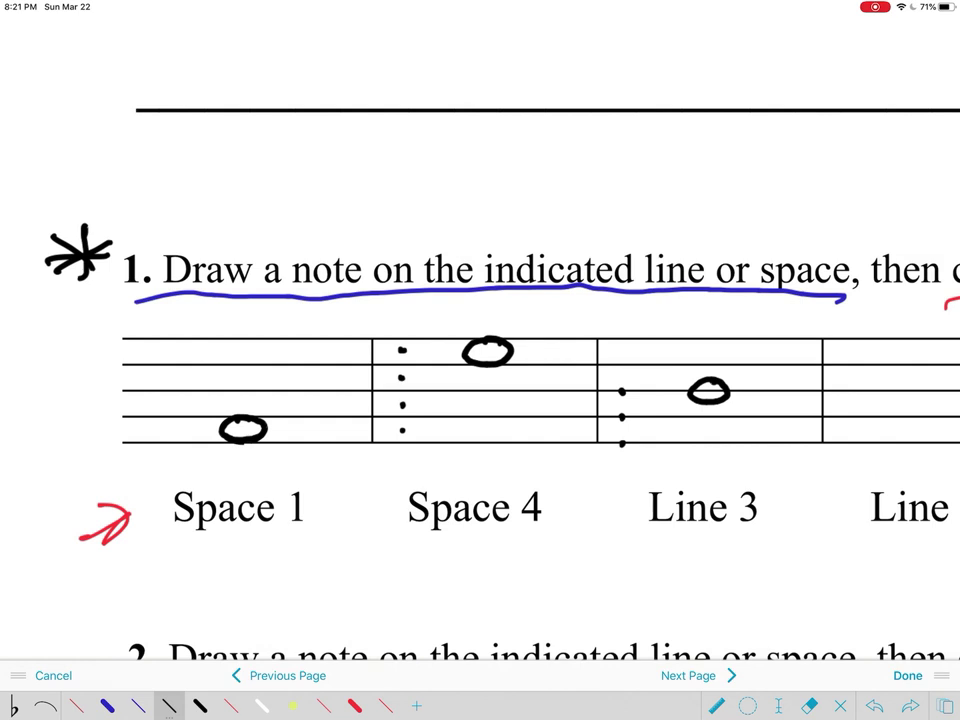
pyautogui.moveTo(778, 384)
pyautogui.mouseDown()
pyautogui.moveTo(754, 405)
pyautogui.moveTo(802, 411)
pyautogui.moveTo(788, 382)
pyautogui.mouseUp()
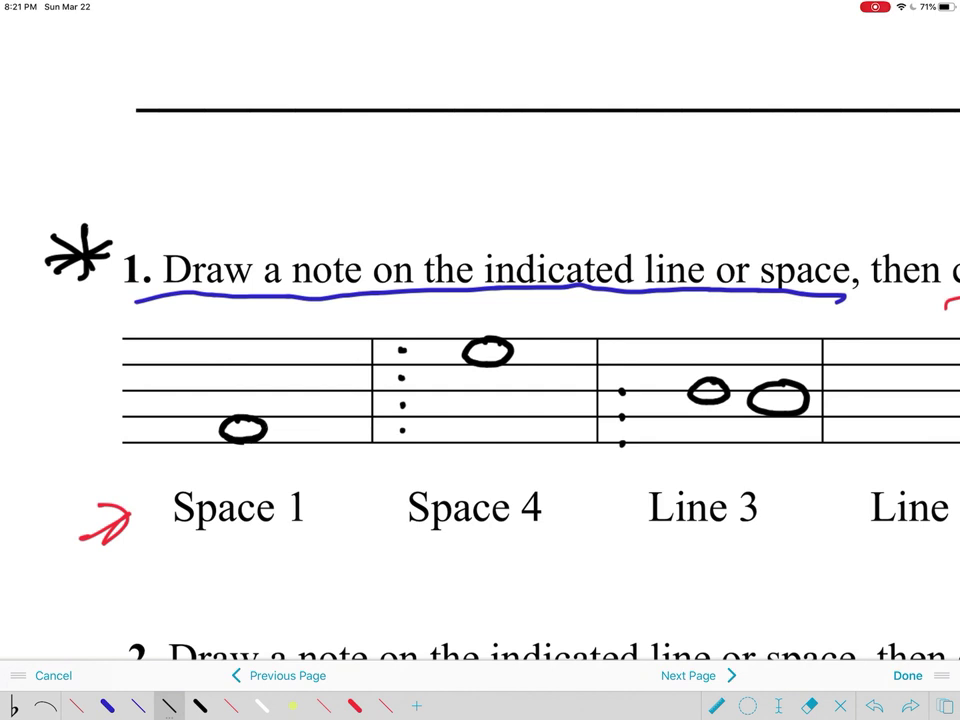
pyautogui.hotkey('ctrl', 'z')
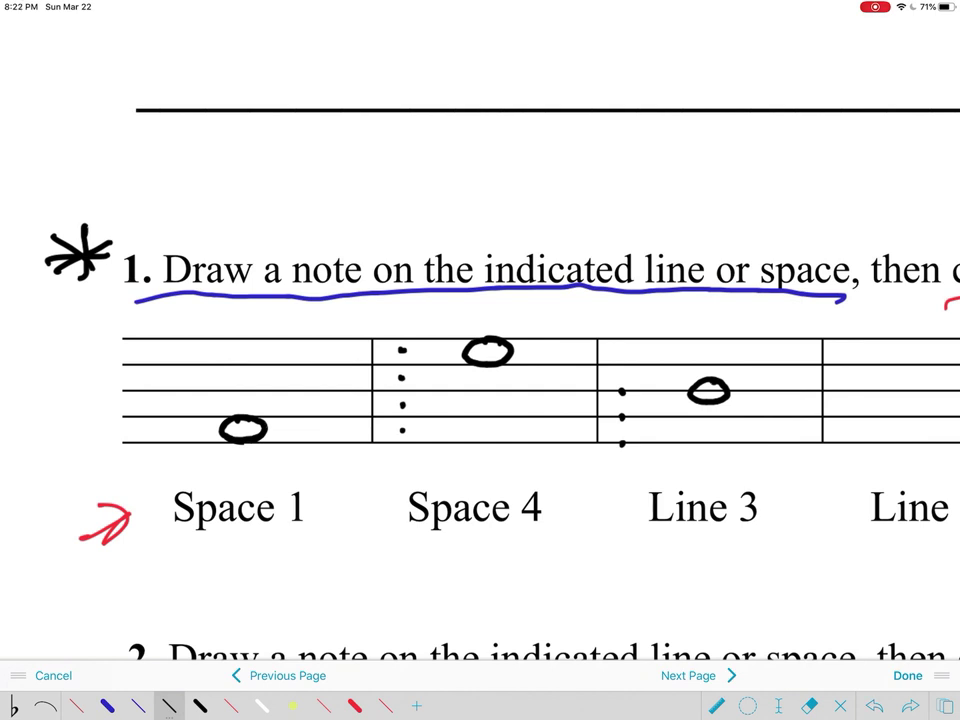
# Draw whole notes on Line 4, in Space 1, in Space 3 and on Line 5.
pyautogui.hscroll(5, 480, 390)
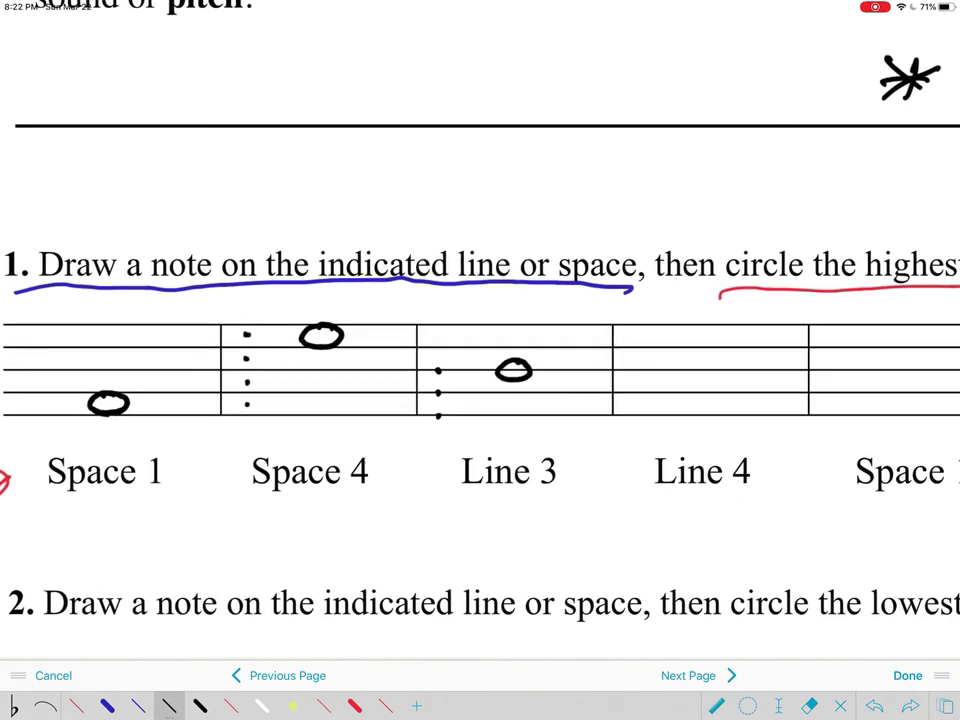
pyautogui.hscroll(8, 480, 390)
pyautogui.hscroll(3, 480, 390)
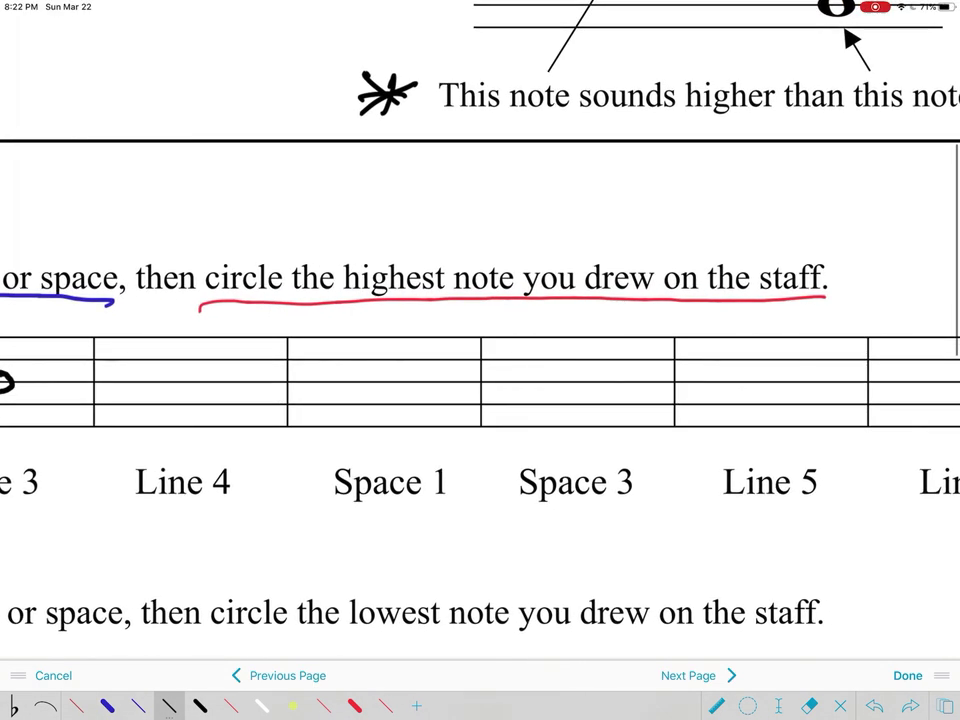
pyautogui.moveTo(192, 351)
pyautogui.mouseDown()
pyautogui.moveTo(180, 350)
pyautogui.moveTo(188, 369)
pyautogui.moveTo(193, 352)
pyautogui.mouseUp()
pyautogui.moveTo(387, 406)
pyautogui.mouseDown()
pyautogui.moveTo(362, 416)
pyautogui.moveTo(390, 407)
pyautogui.mouseUp()
pyautogui.moveTo(580, 361)
pyautogui.mouseDown()
pyautogui.moveTo(558, 372)
pyautogui.moveTo(589, 364)
pyautogui.mouseUp()
pyautogui.moveTo(762, 329); pyautogui.dragTo(784, 330)
# Draw the Line 2 whole note and an arrow pointing at the word 'circle'.
pyautogui.click(648, 568)
pyautogui.scroll(-3, 480, 400)
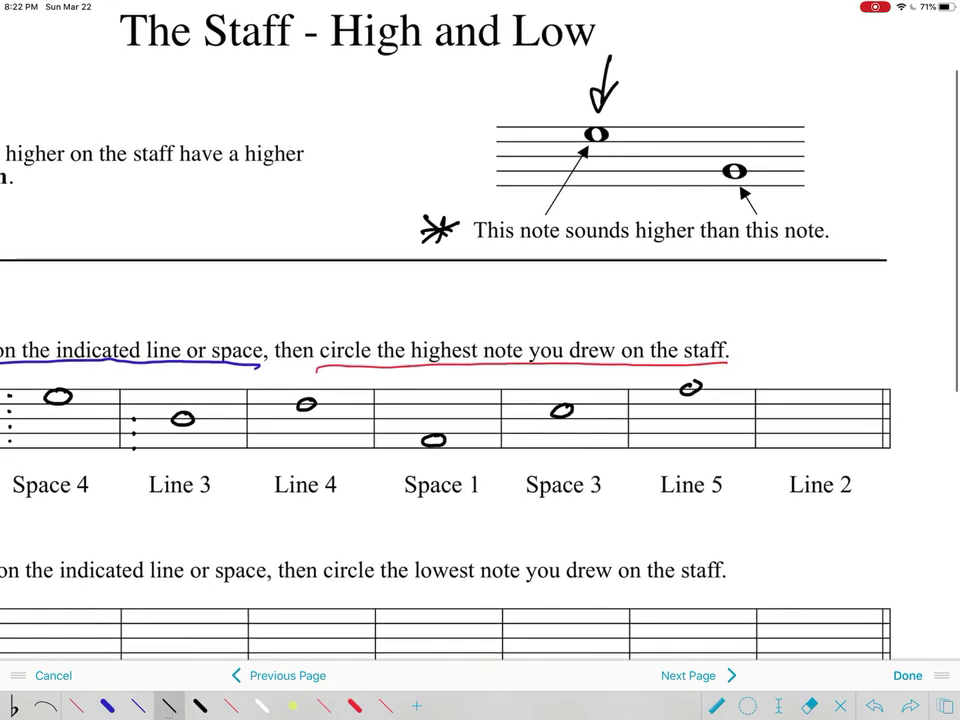
pyautogui.moveTo(812, 431)
pyautogui.mouseDown()
pyautogui.moveTo(824, 429)
pyautogui.moveTo(814, 440)
pyautogui.mouseUp()
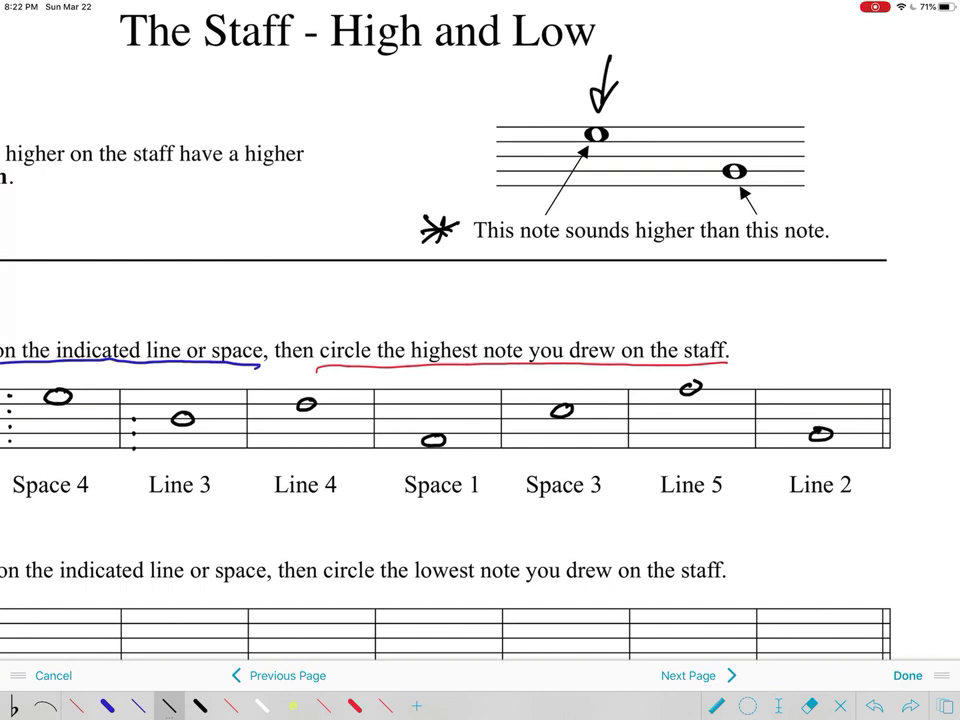
pyautogui.moveTo(347, 311)
pyautogui.mouseDown()
pyautogui.moveTo(368, 331)
pyautogui.moveTo(357, 332)
pyautogui.mouseUp()
# Draw a red circle around the Line 5 whole note.
pyautogui.scroll(-5, 450, 400)
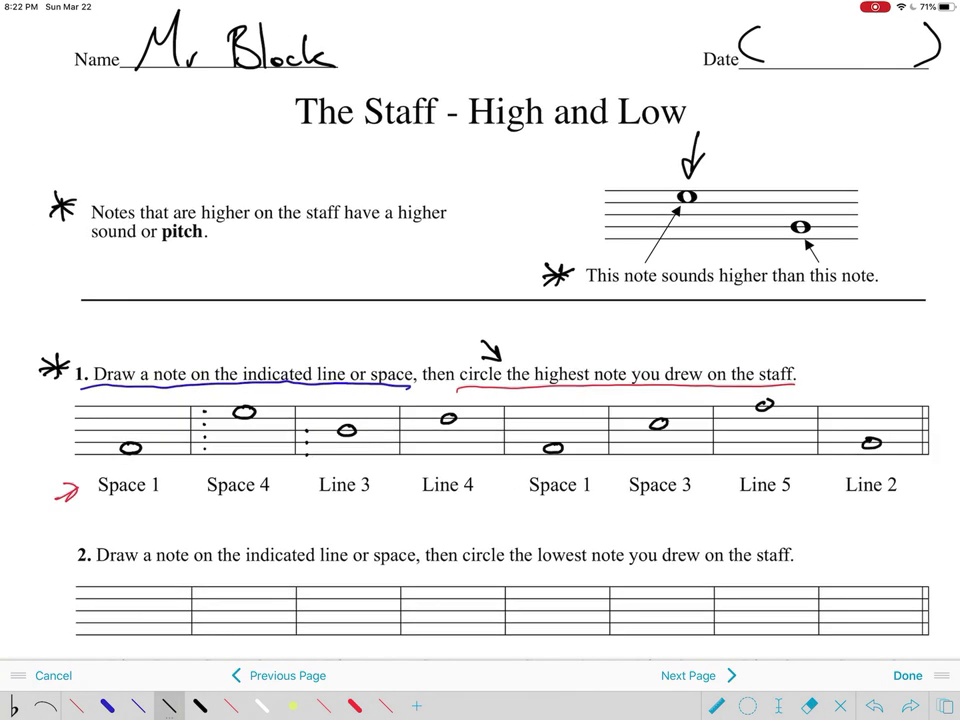
pyautogui.scroll(2, 297, 322)
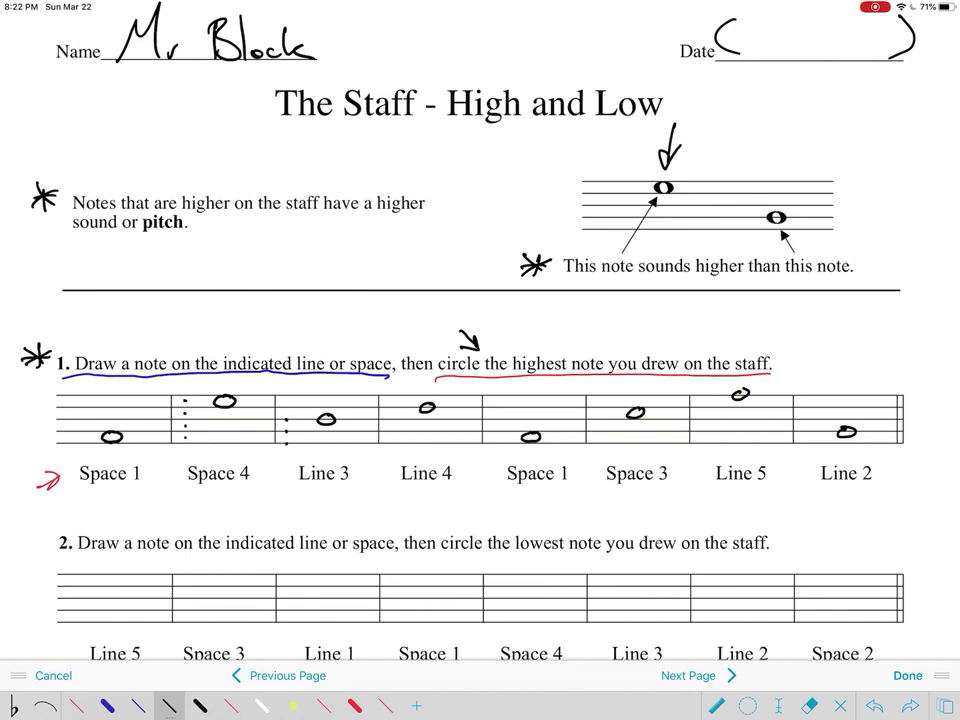
pyautogui.click(323, 706)
pyautogui.moveTo(770, 368); pyautogui.dragTo(780, 370)
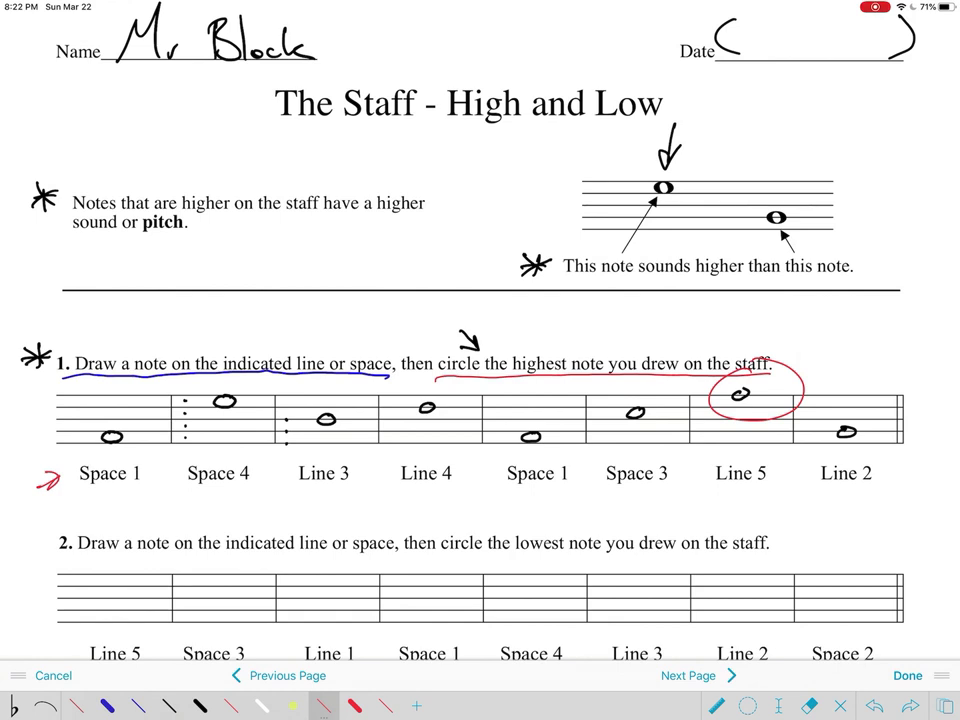
pyautogui.scroll(-5, 480, 360)
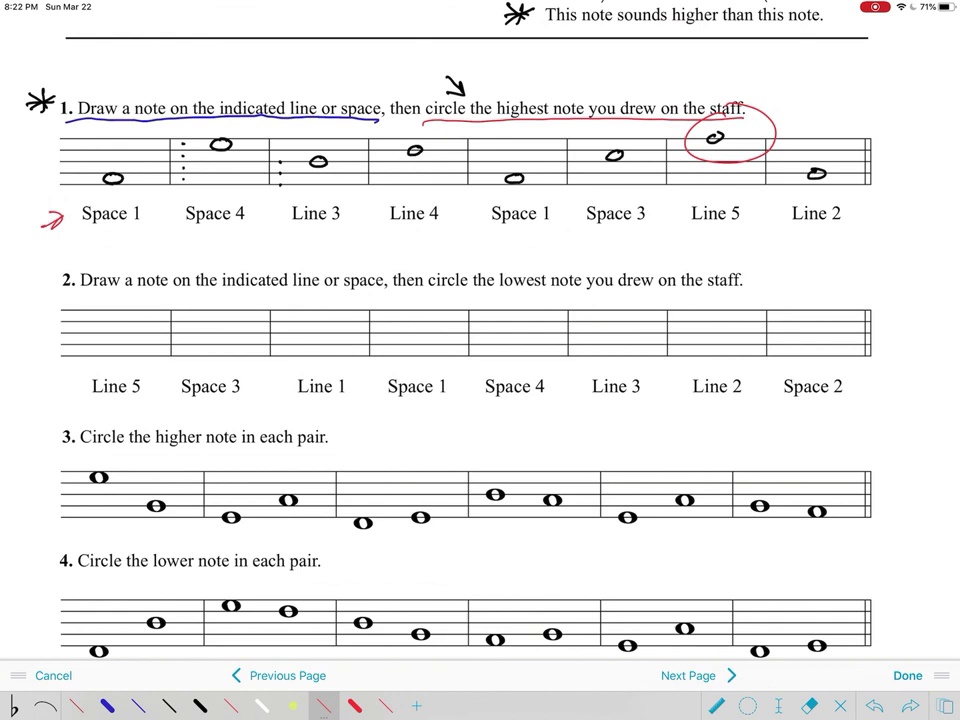